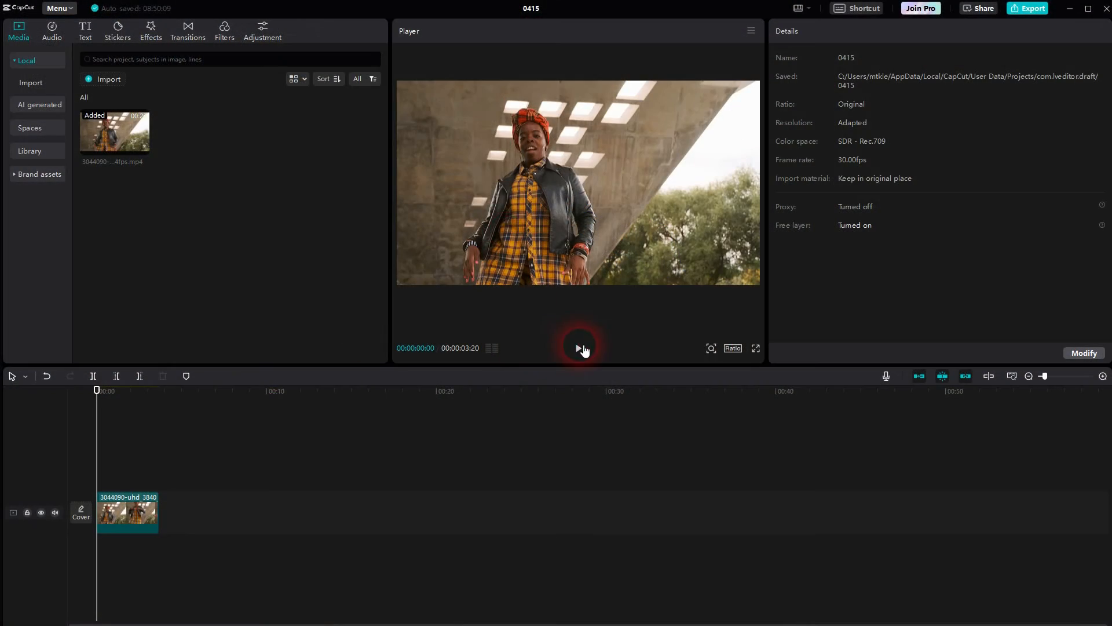
Step: Preview the dance clip, then duplicate it onto a new track above the original
left_click(581, 348)
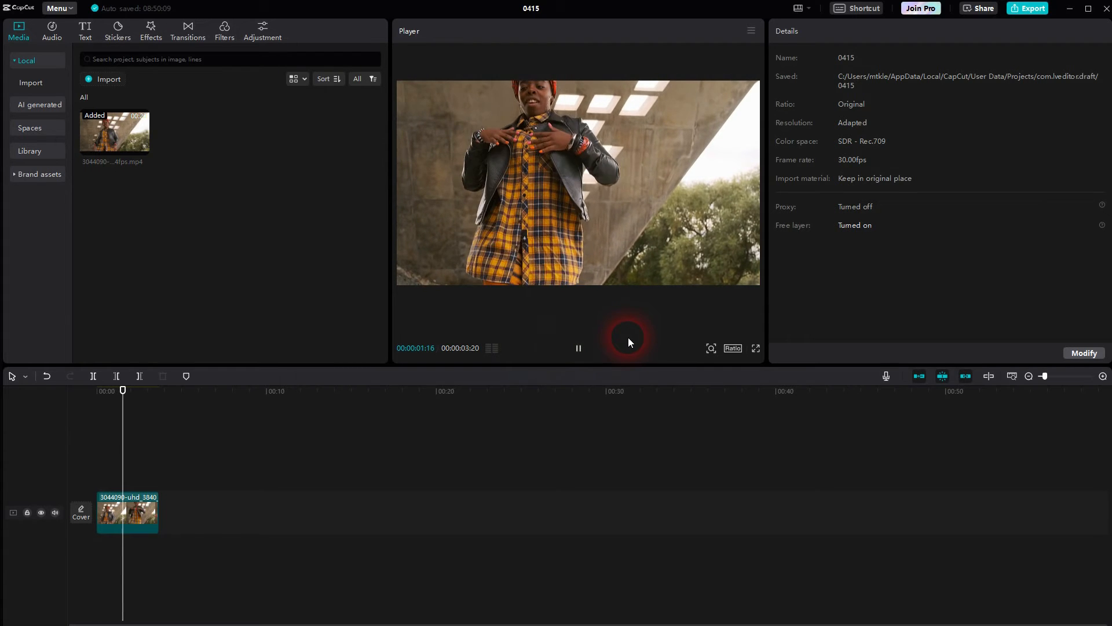
left_click(581, 352)
left_click(64, 453)
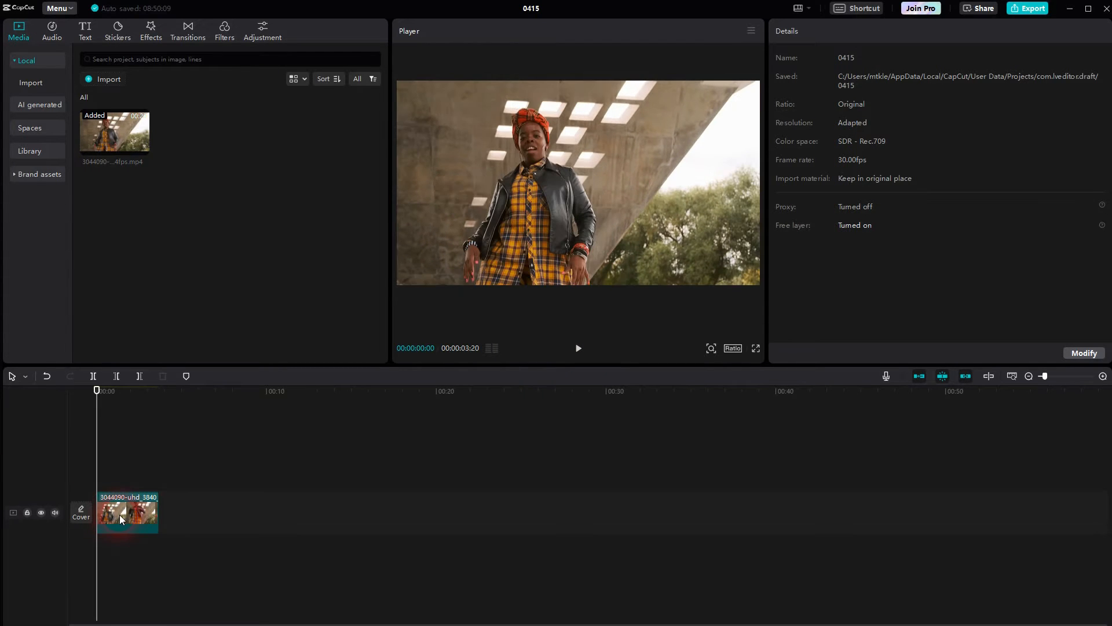
left_click(119, 515)
key("ctrl+c")
key("ctrl+v")
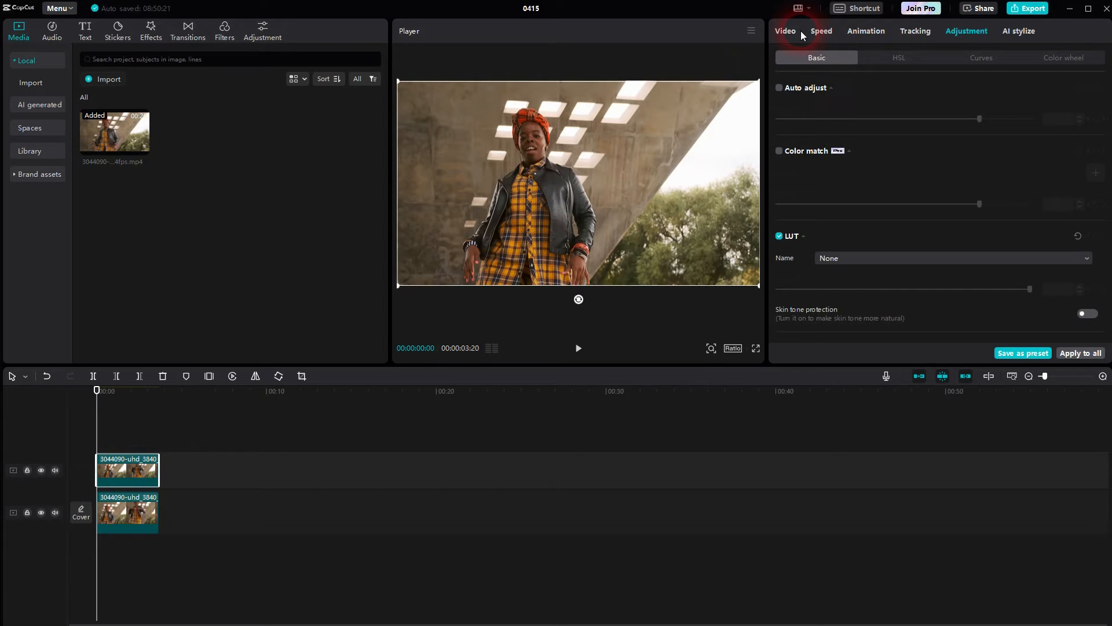
Step: Enable Auto cutout on the copy to isolate the woman, checking it with the original hidden
left_click(784, 31)
left_click(907, 57)
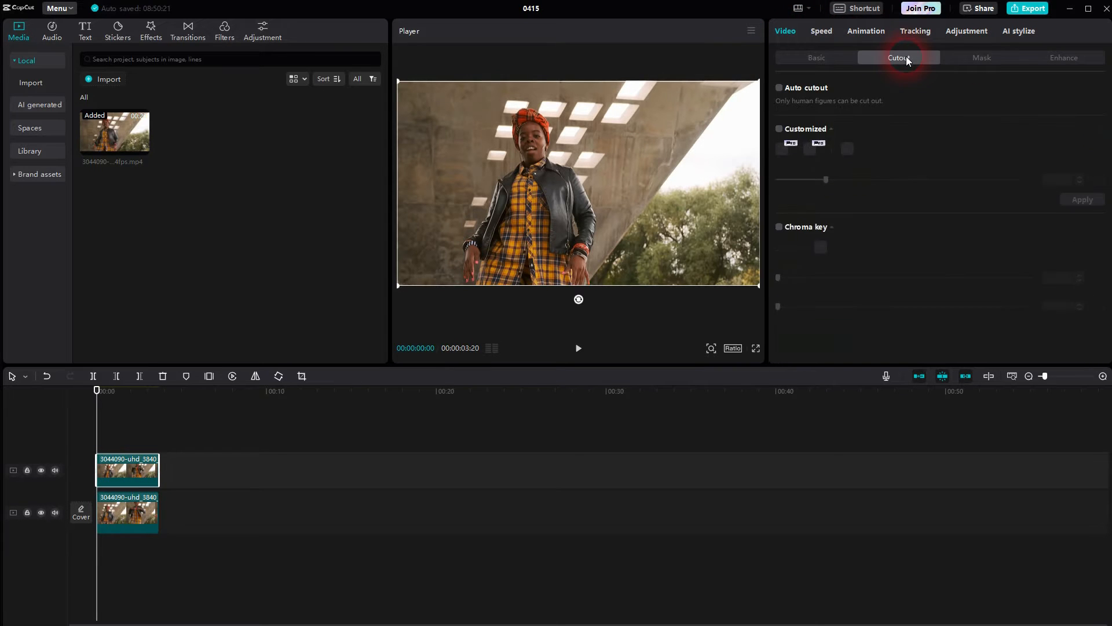
left_click(779, 88)
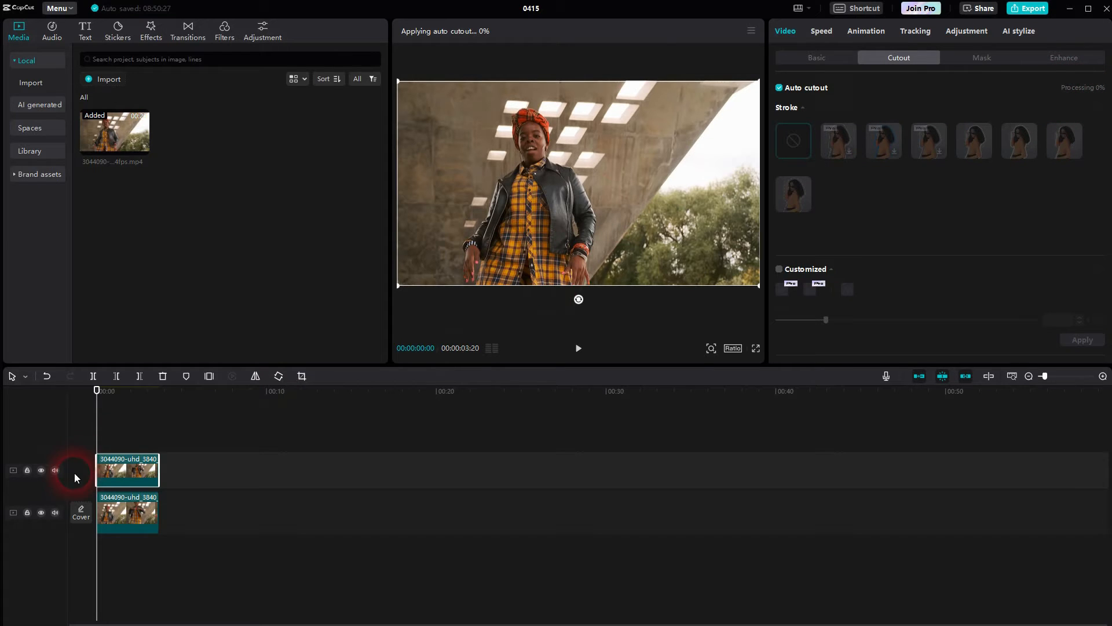
left_click(39, 513)
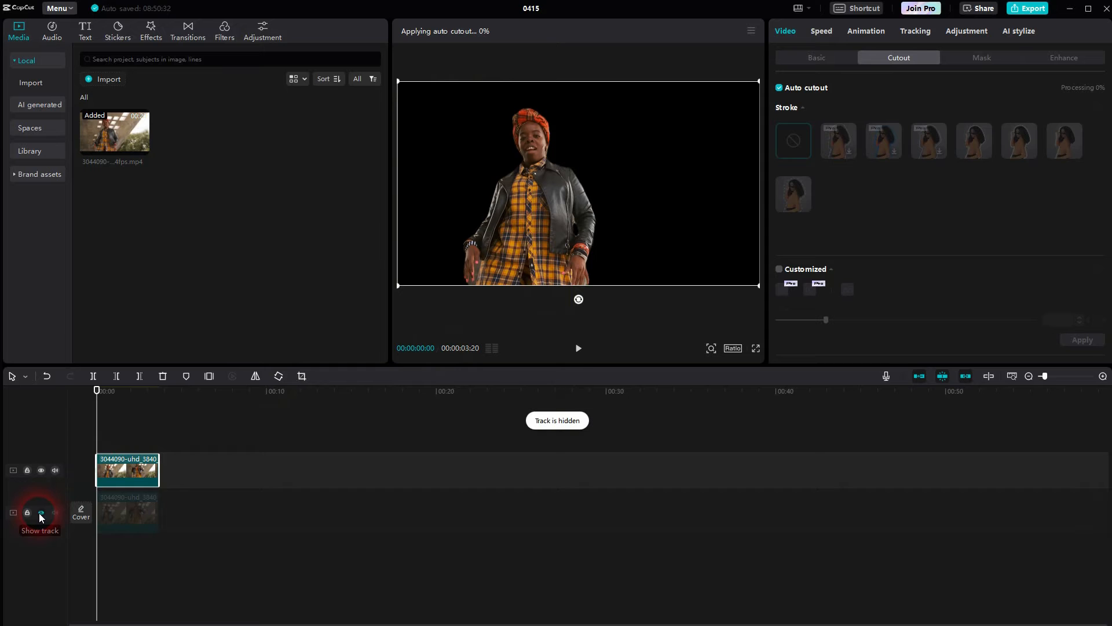
left_click_drag(101, 432, 62, 445)
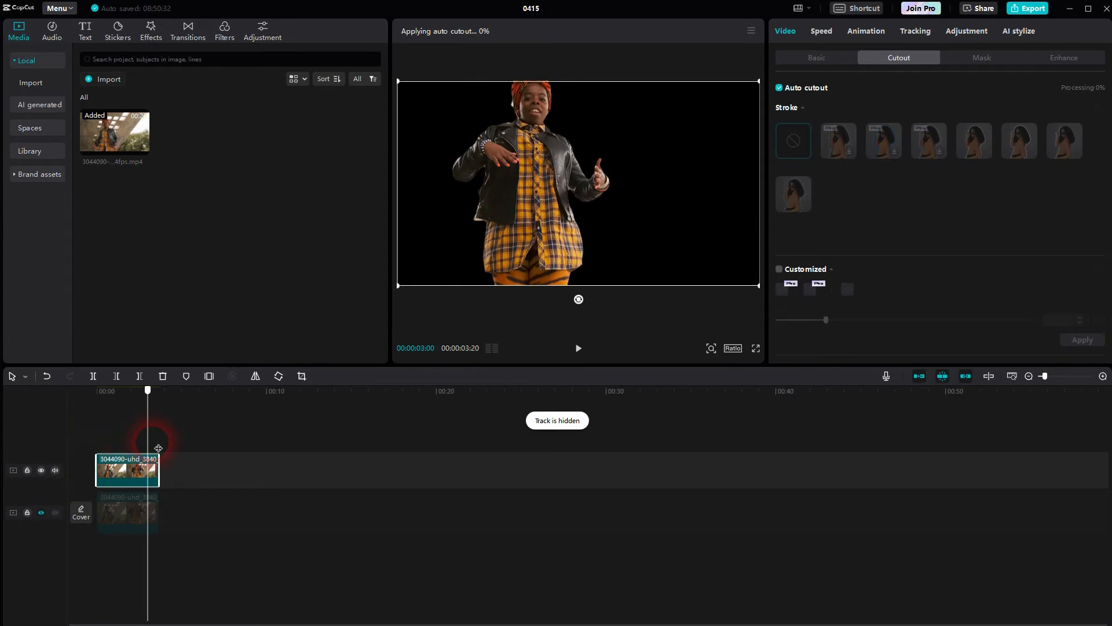
left_click(38, 513)
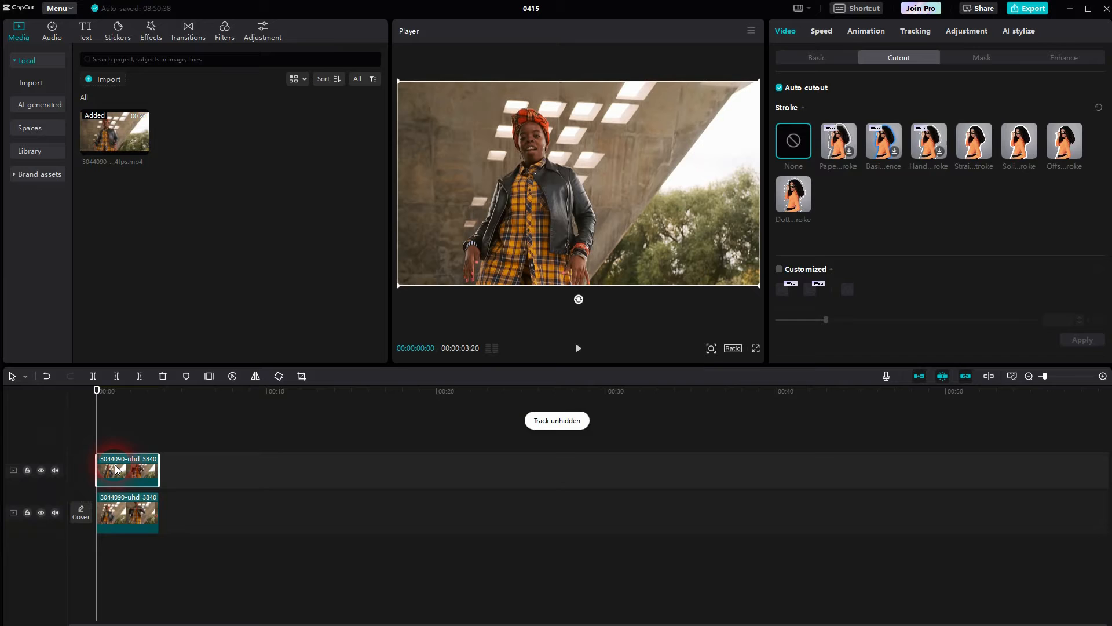
Step: Add a second cutout copy on top and toggle track visibility to compare the three layers
key("ctrl+d")
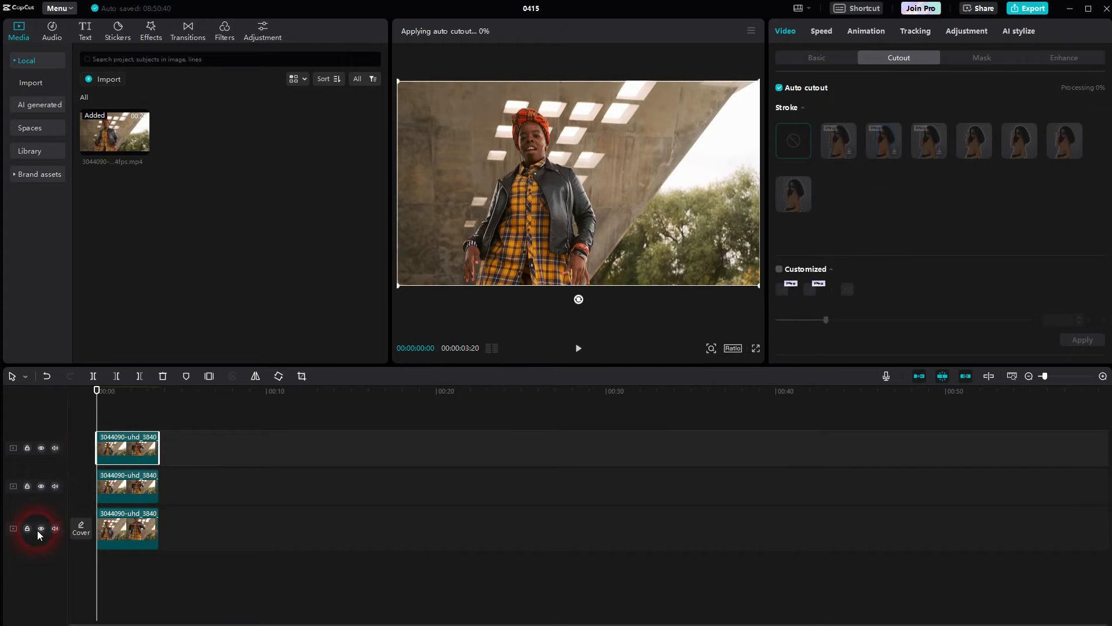
left_click(41, 530)
left_click(41, 486)
left_click(41, 487)
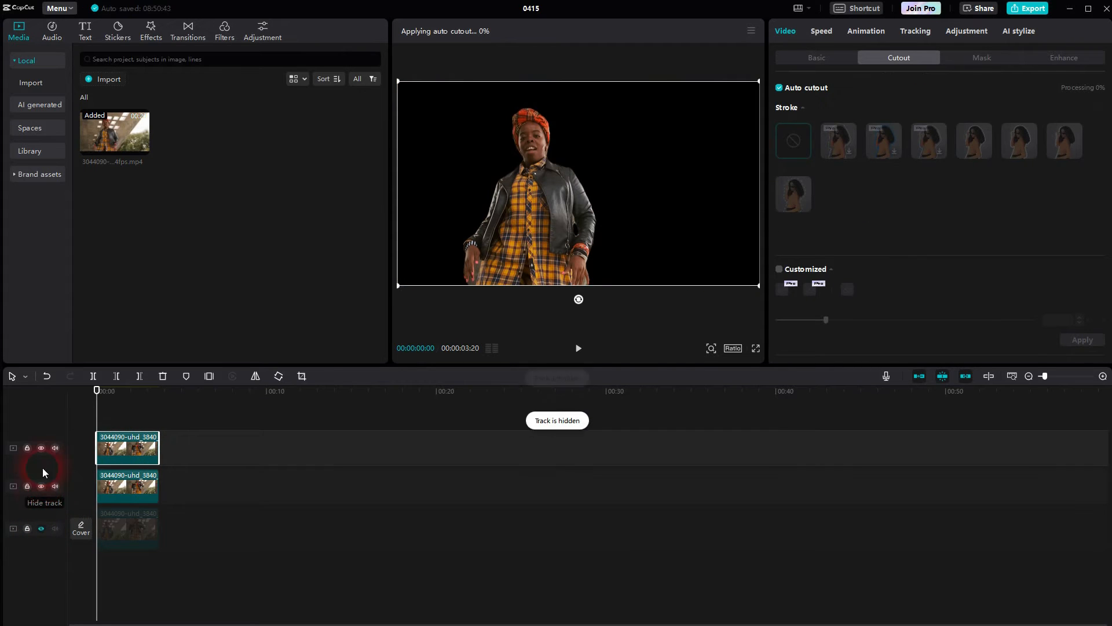
left_click(41, 531)
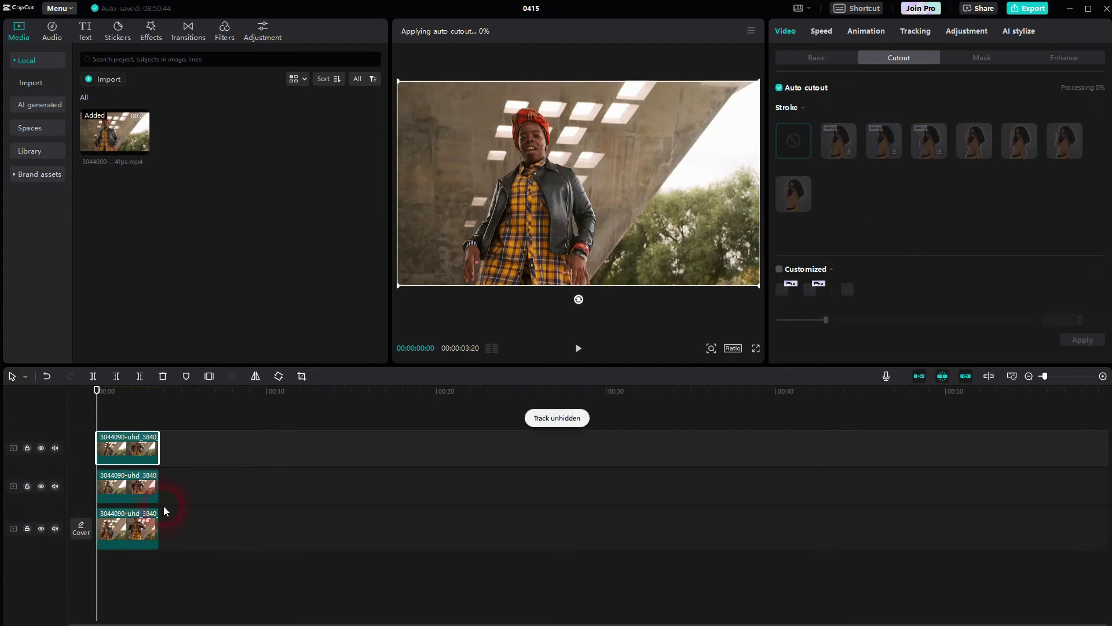
Step: Shift the middle cutout copy to the right and try a white Straight stroke outline on it
left_click(128, 486)
left_click(729, 180)
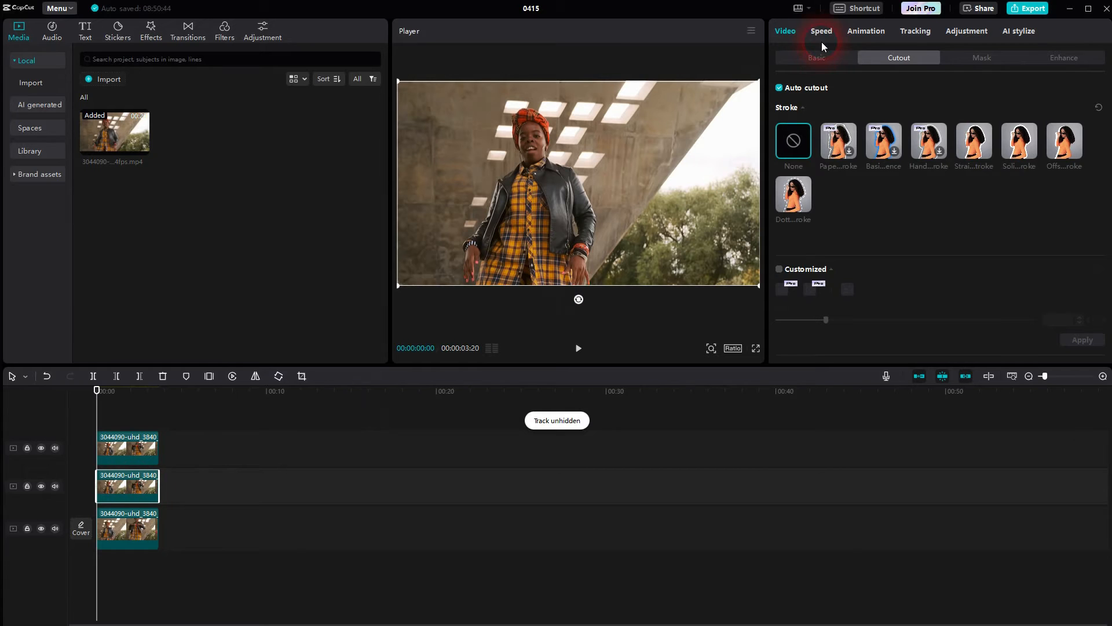
left_click(817, 58)
left_click(635, 194)
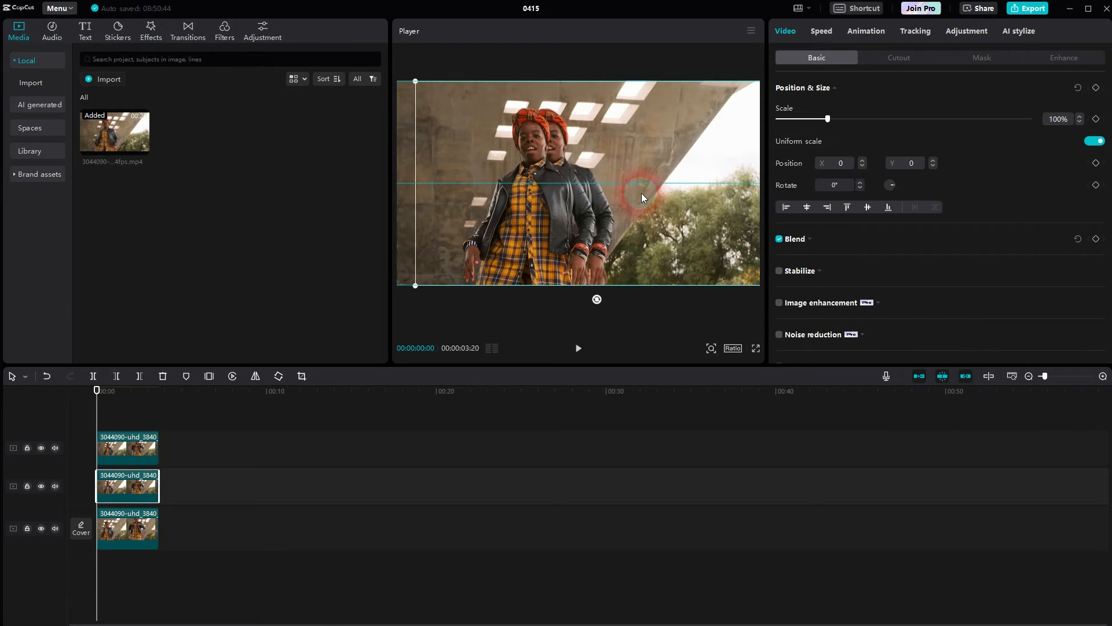
mouse_move(642, 193)
left_mouse_down()
mouse_move(659, 196)
mouse_move(624, 195)
left_mouse_up()
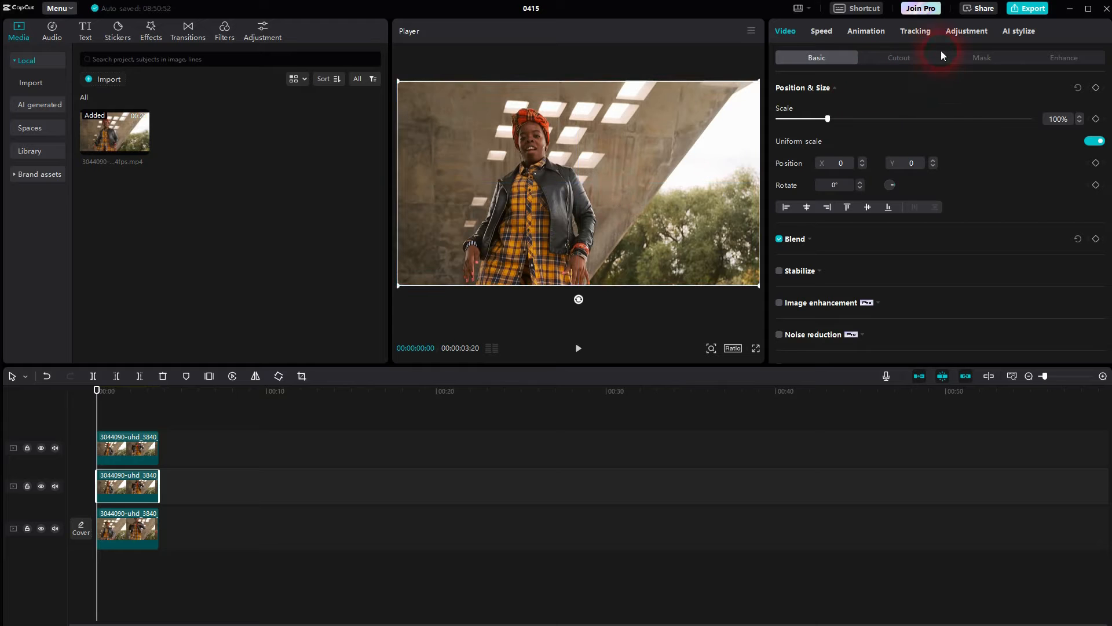
left_click(908, 58)
left_click(974, 142)
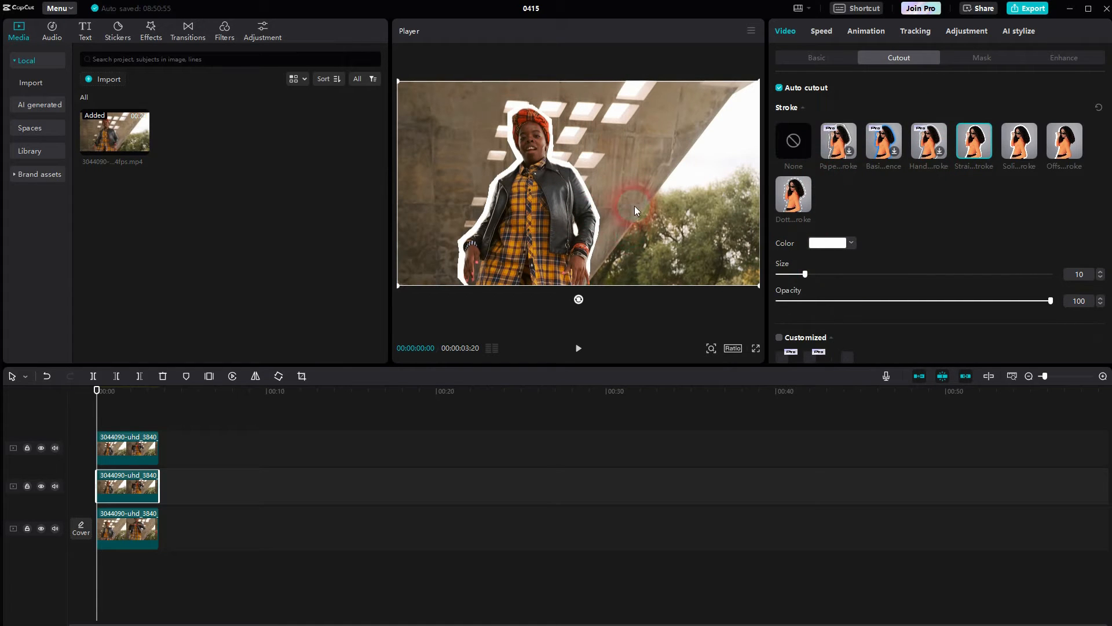
Step: Set the stroke back to None and offset the middle cutout to horizontal position 126
mouse_move(635, 205)
left_mouse_down()
mouse_move(668, 205)
mouse_move(643, 205)
left_mouse_up()
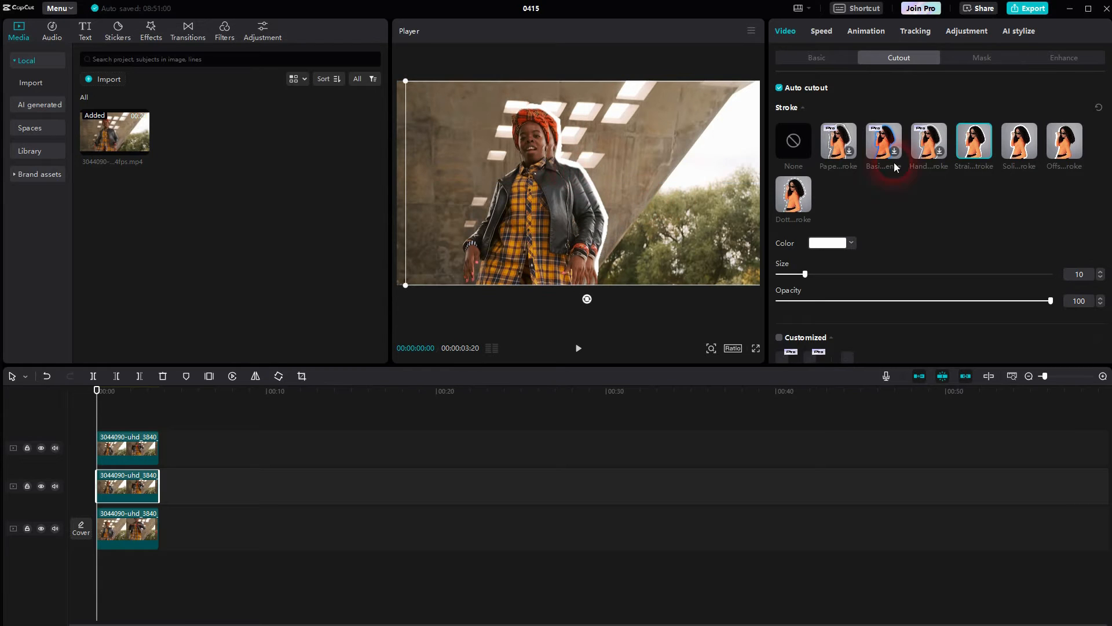
left_click_drag(661, 176, 650, 174)
left_click(789, 147)
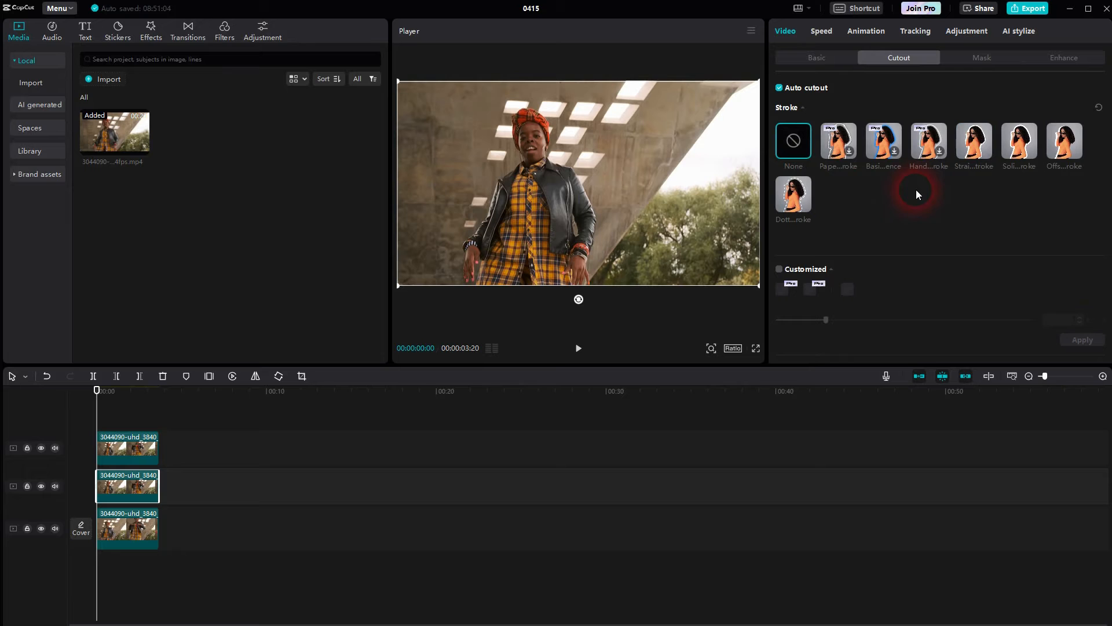
left_click(817, 57)
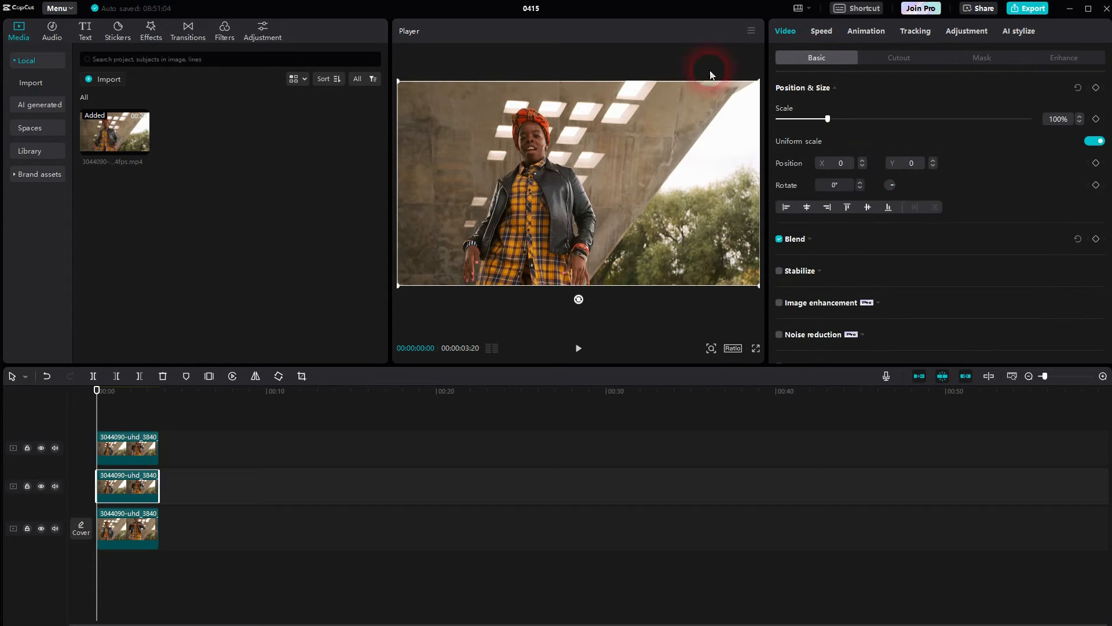
left_click_drag(627, 181, 637, 183)
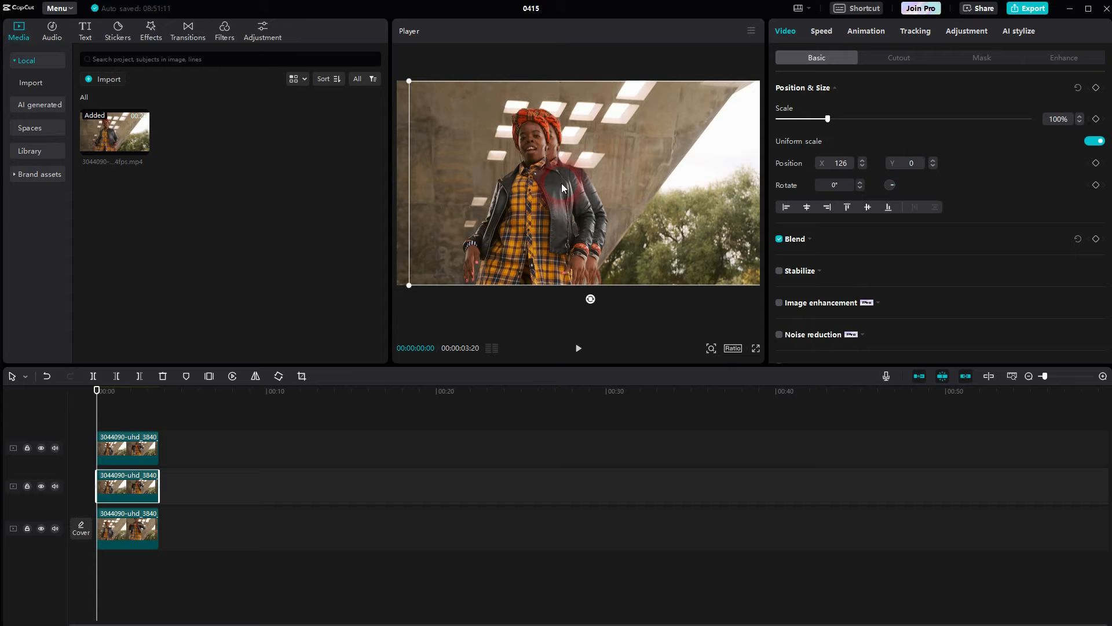
Step: Set the middle clip's Saturation to -50 and Brightness, Highlight and Shadow to 50, trying Blacks too
left_click(967, 30)
scroll(895, 175, "down", 4)
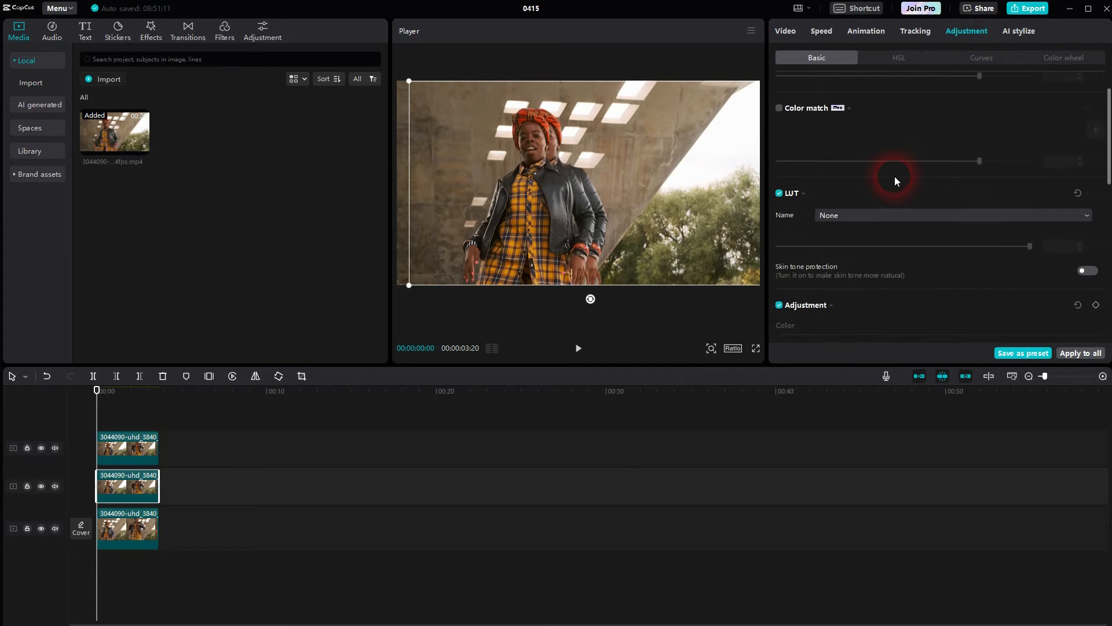
scroll(895, 177, "down", 4)
scroll(894, 177, "down", 3)
scroll(895, 178, "up", 3)
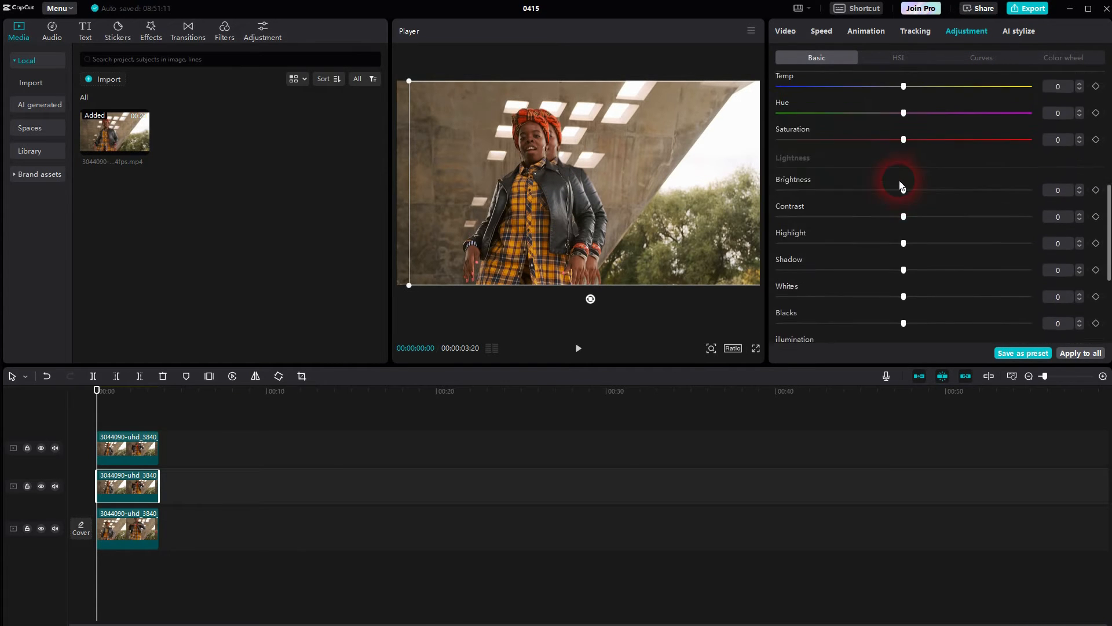
scroll(905, 214, "up", 2)
left_click_drag(904, 203, 748, 209)
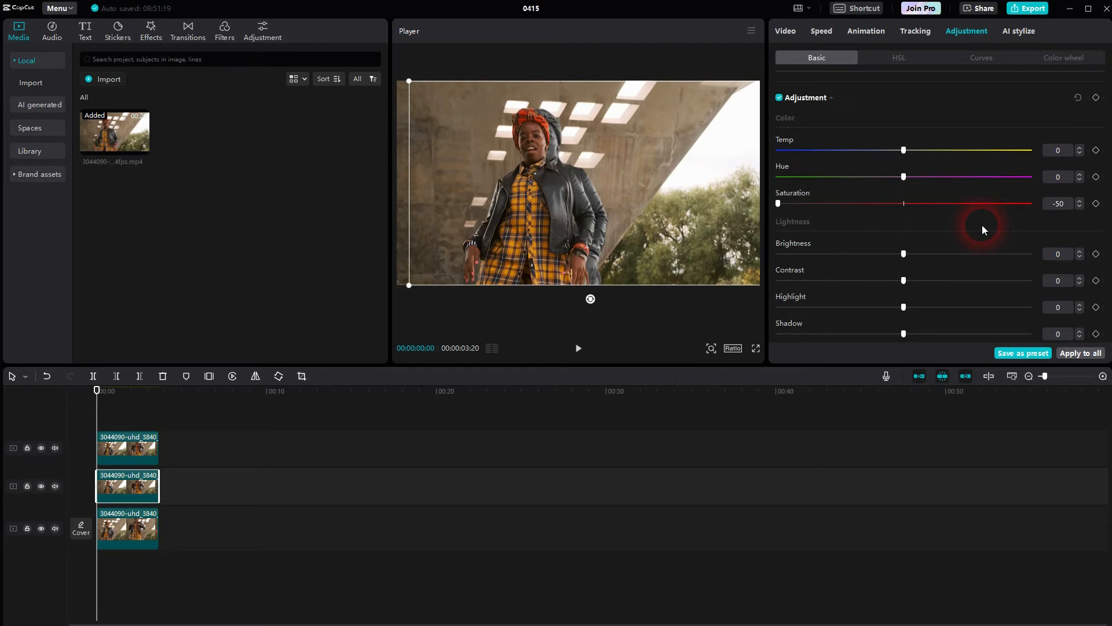
scroll(982, 225, "down", 1)
left_click_drag(904, 212, 1034, 212)
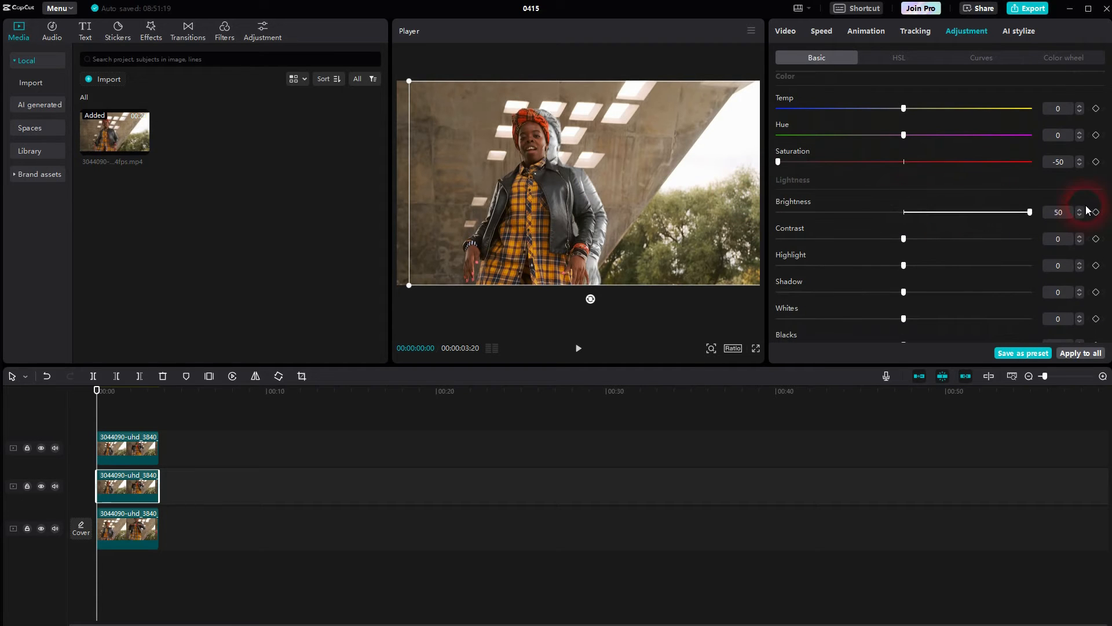
left_click_drag(904, 266, 1034, 266)
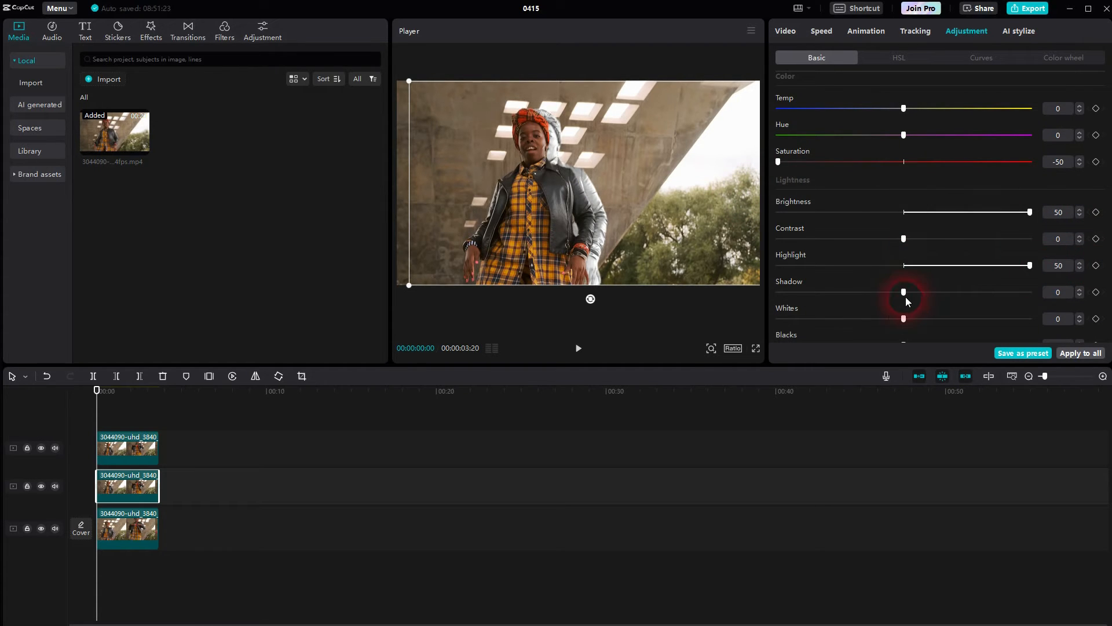
left_click_drag(904, 294, 1035, 293)
left_click_drag(904, 319, 1034, 319)
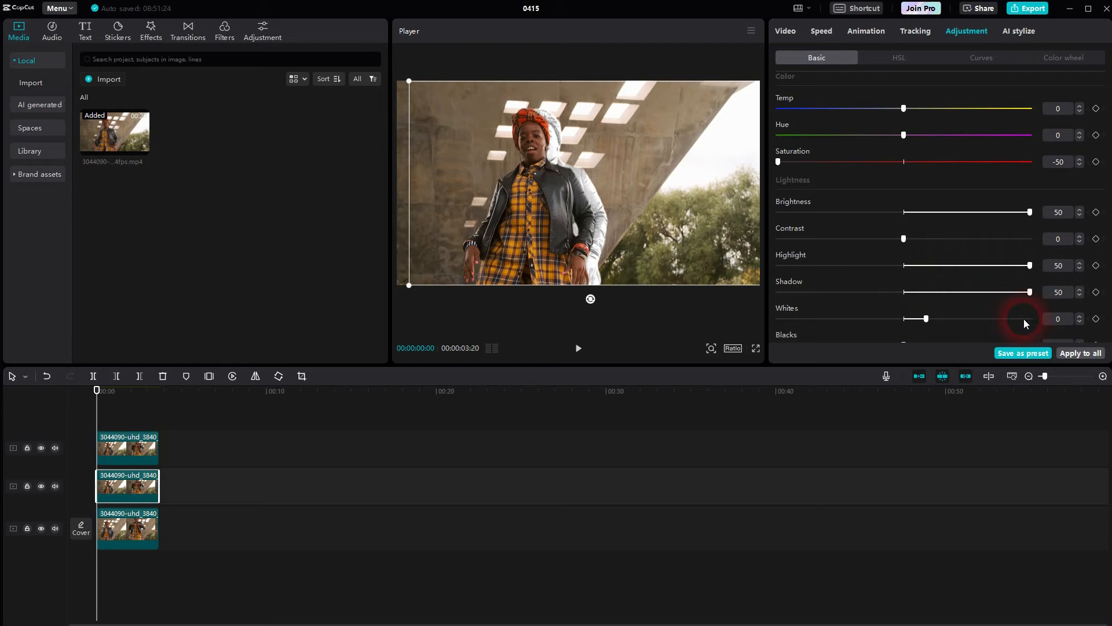
scroll(992, 228, "down", 1)
scroll(989, 231, "down", 1)
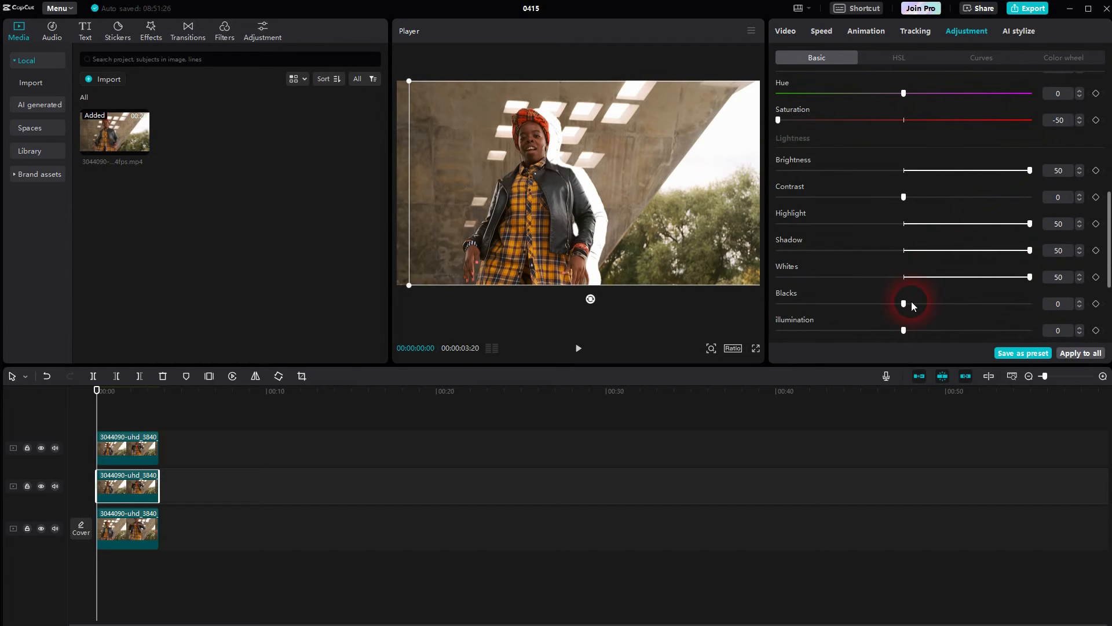
mouse_move(905, 304)
left_mouse_down()
mouse_move(957, 303)
mouse_move(861, 296)
left_mouse_up()
Step: Turn the middle clip into a compound clip
right_click(121, 476)
left_click(172, 426)
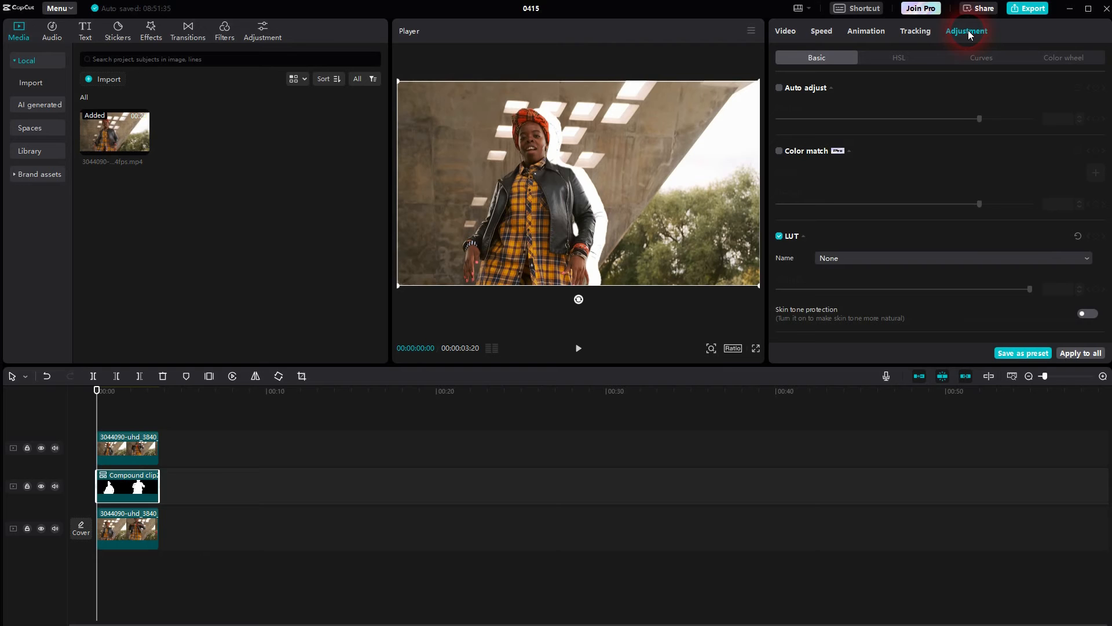
scroll(956, 130, "down", 3)
scroll(960, 142, "down", 3)
scroll(947, 134, "down", 3)
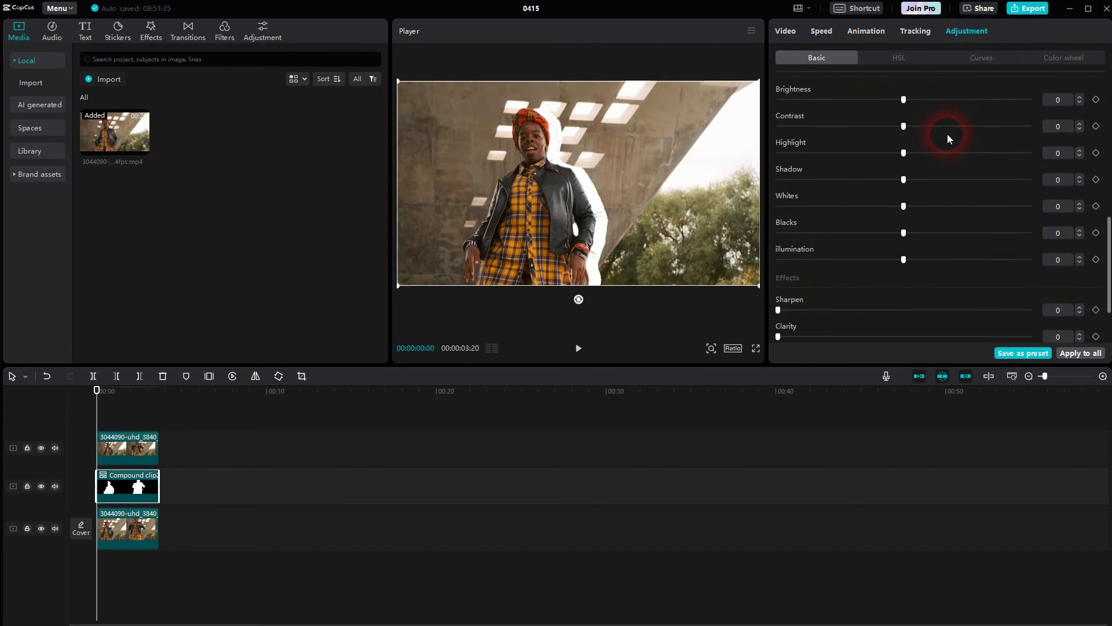
scroll(945, 136, "up", 2)
scroll(921, 174, "up", 2)
Step: On the compound clip set Saturation -50 and Brightness, Highlight, Shadow and Whites to 50
left_click_drag(904, 171, 765, 183)
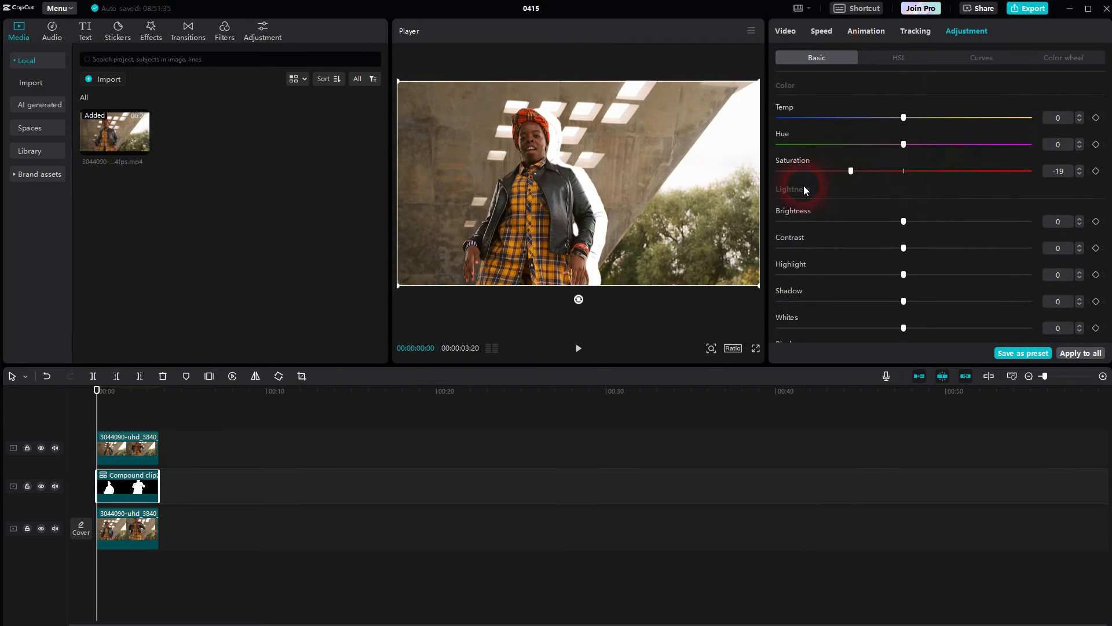
left_click_drag(904, 222, 1100, 221)
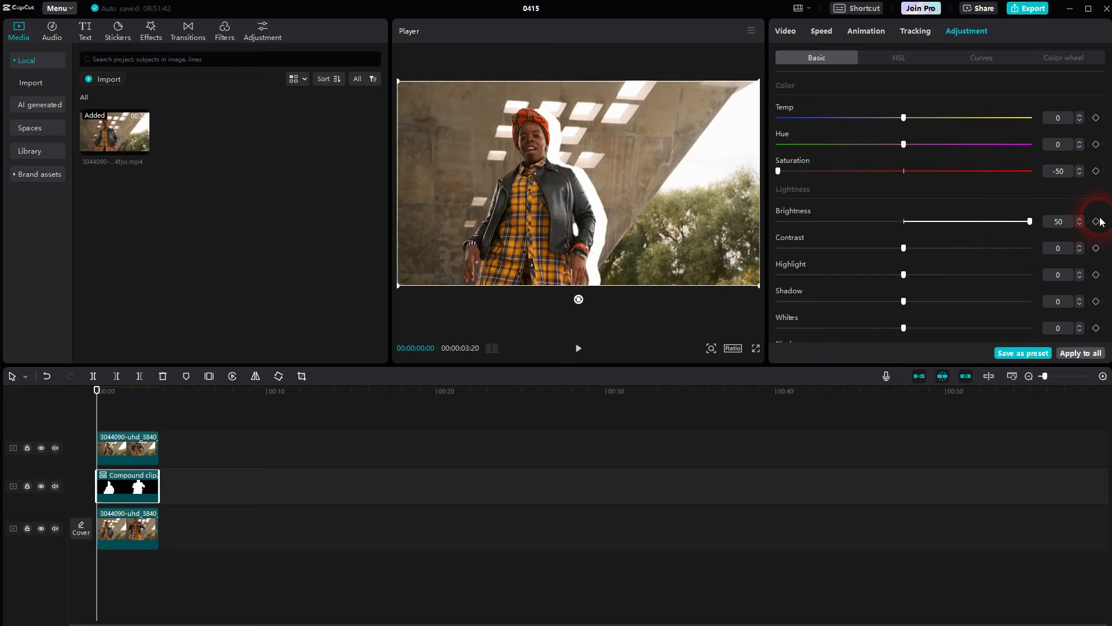
left_click_drag(904, 276, 1078, 278)
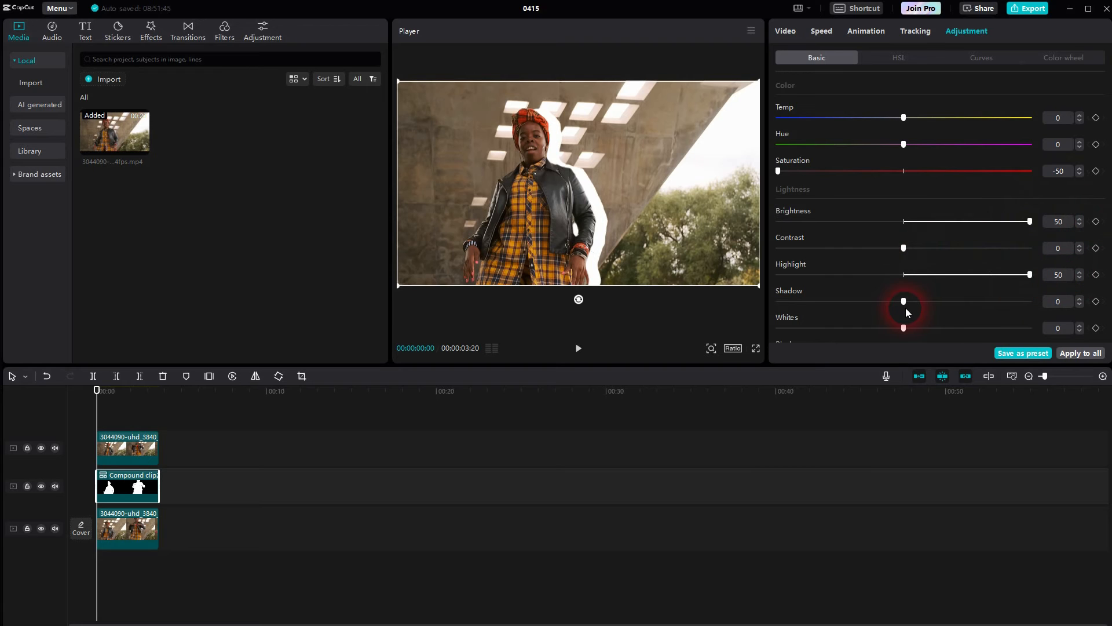
left_click_drag(904, 302, 1067, 307)
left_click_drag(904, 329, 1034, 329)
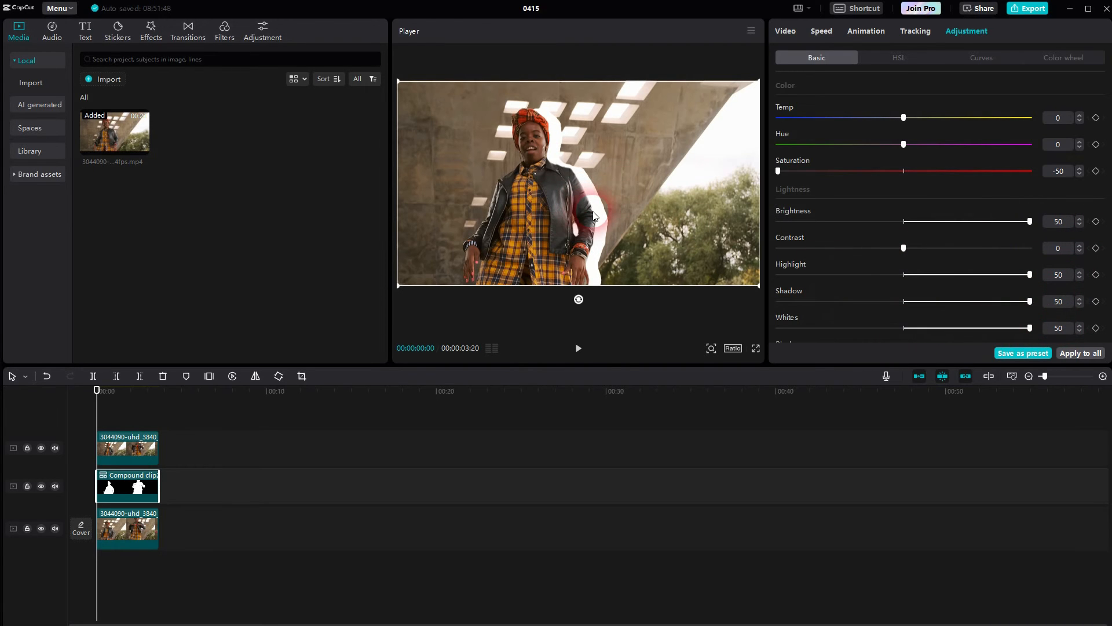
left_click(578, 348)
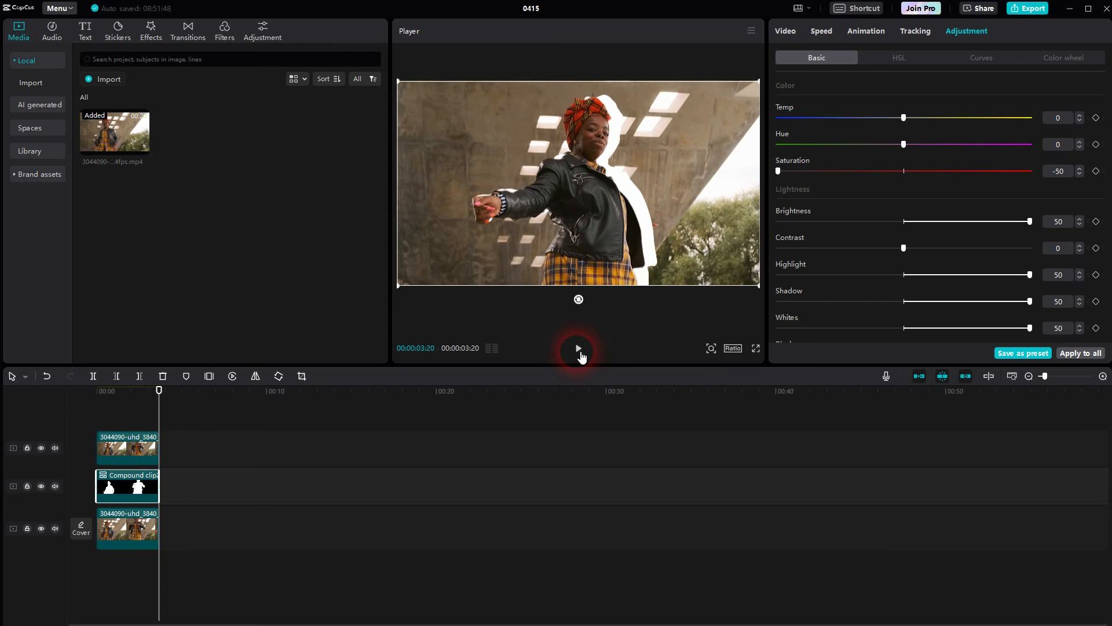
left_click_drag(158, 392, 55, 432)
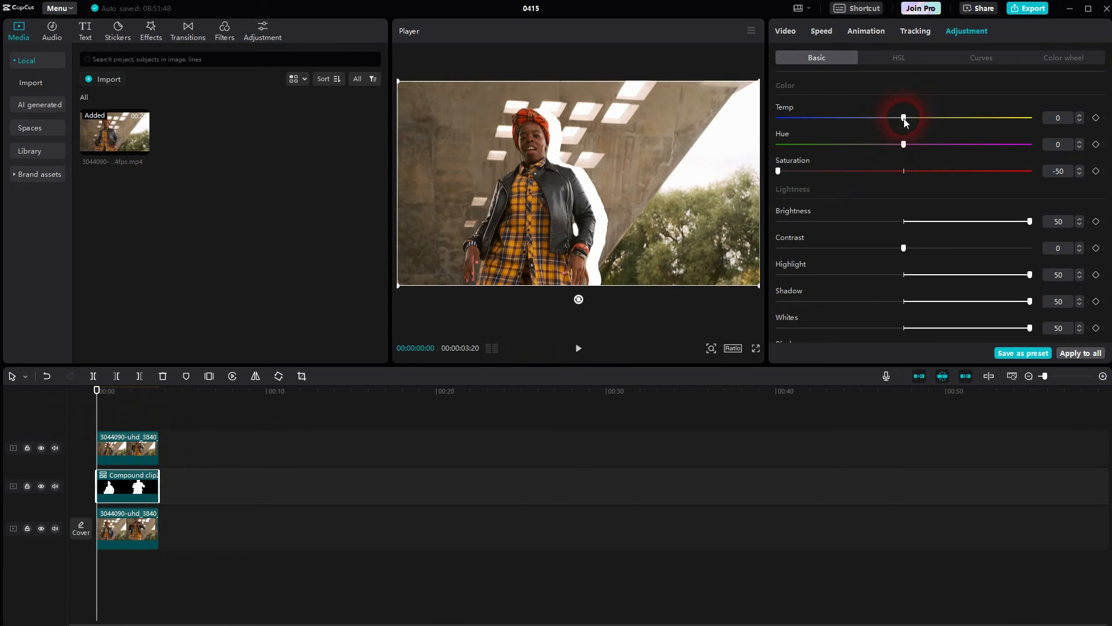
mouse_move(904, 117)
left_mouse_down()
mouse_move(765, 122)
mouse_move(1094, 121)
left_mouse_up()
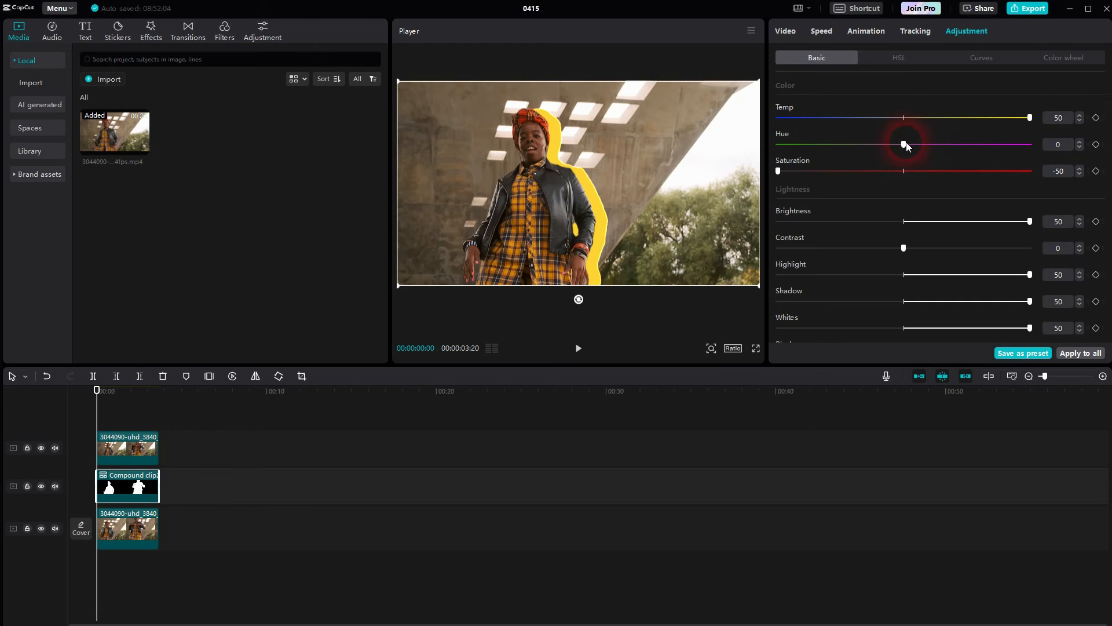
left_click_drag(907, 144, 1094, 146)
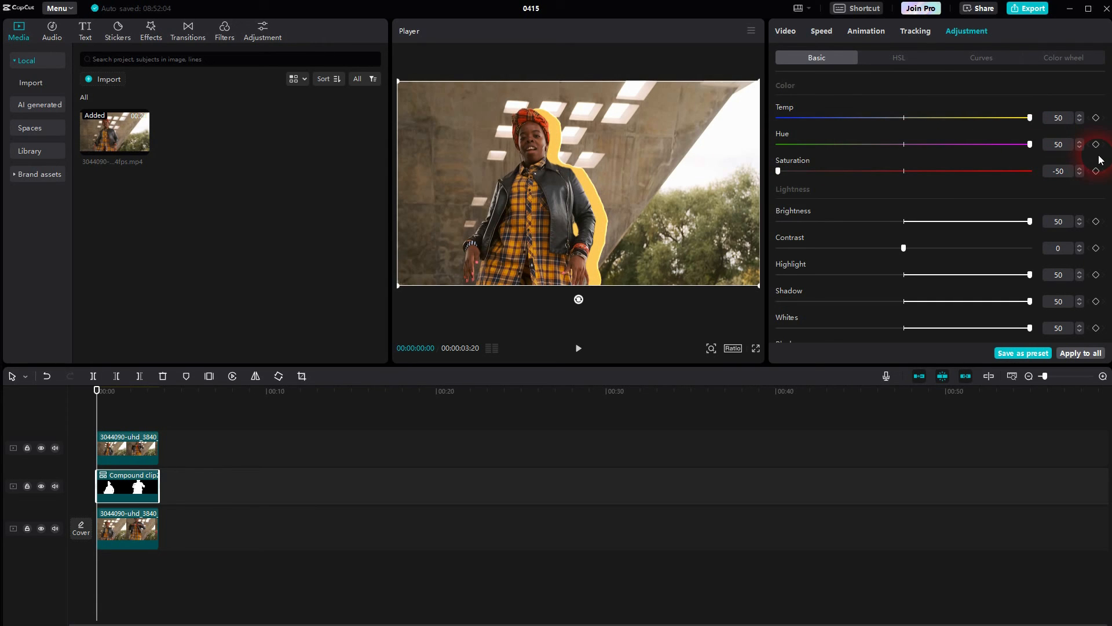
left_click_drag(1031, 118, 911, 120)
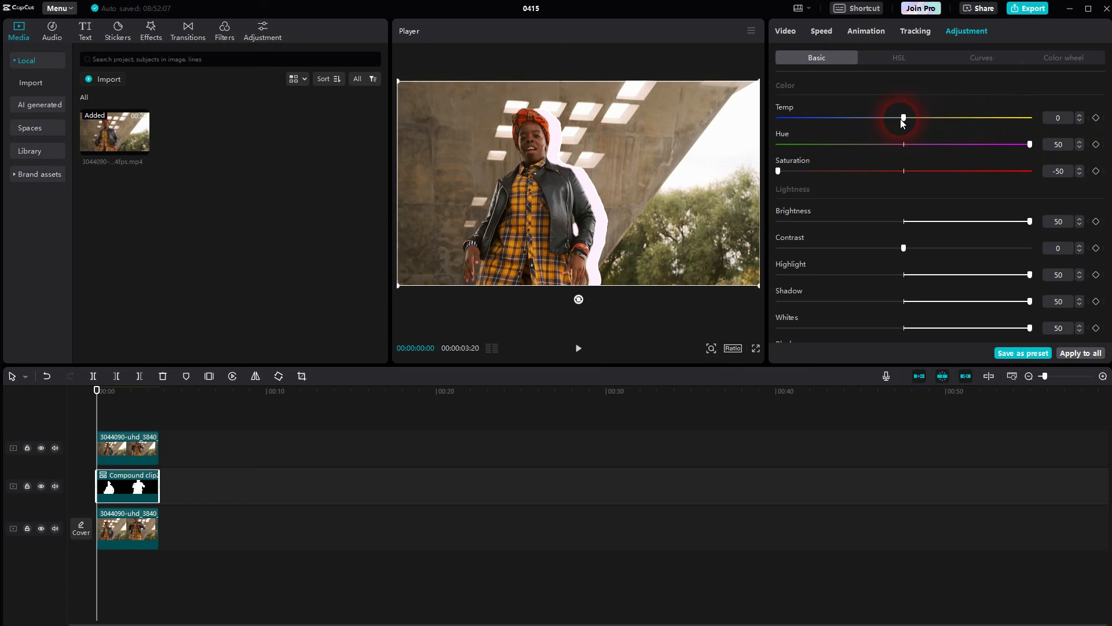
mouse_move(1029, 145)
left_mouse_down()
mouse_move(743, 153)
mouse_move(906, 159)
left_mouse_up()
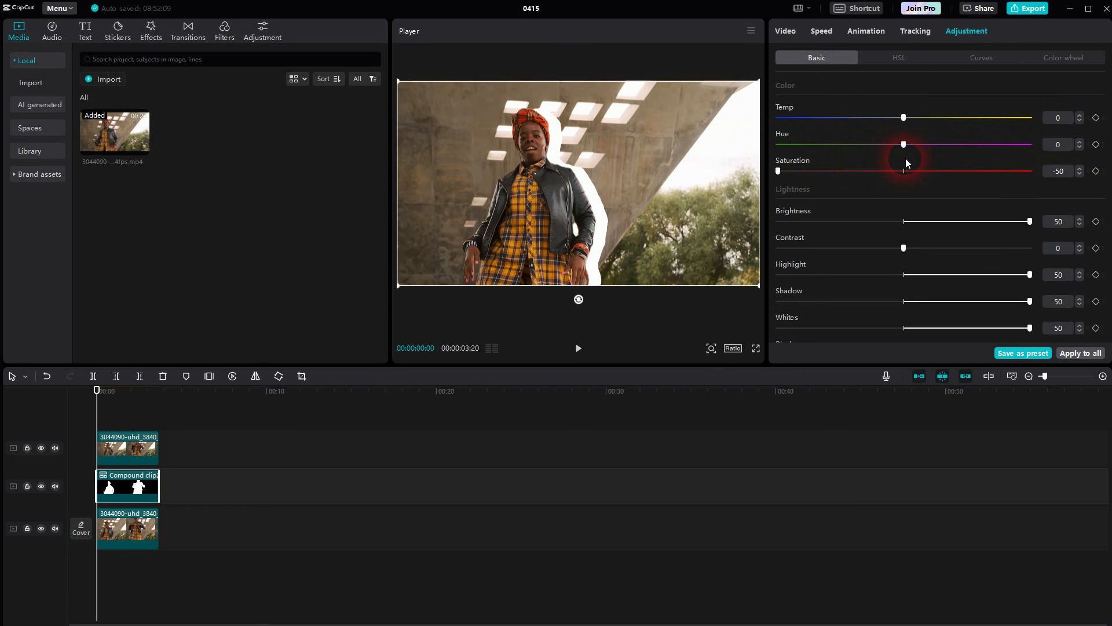